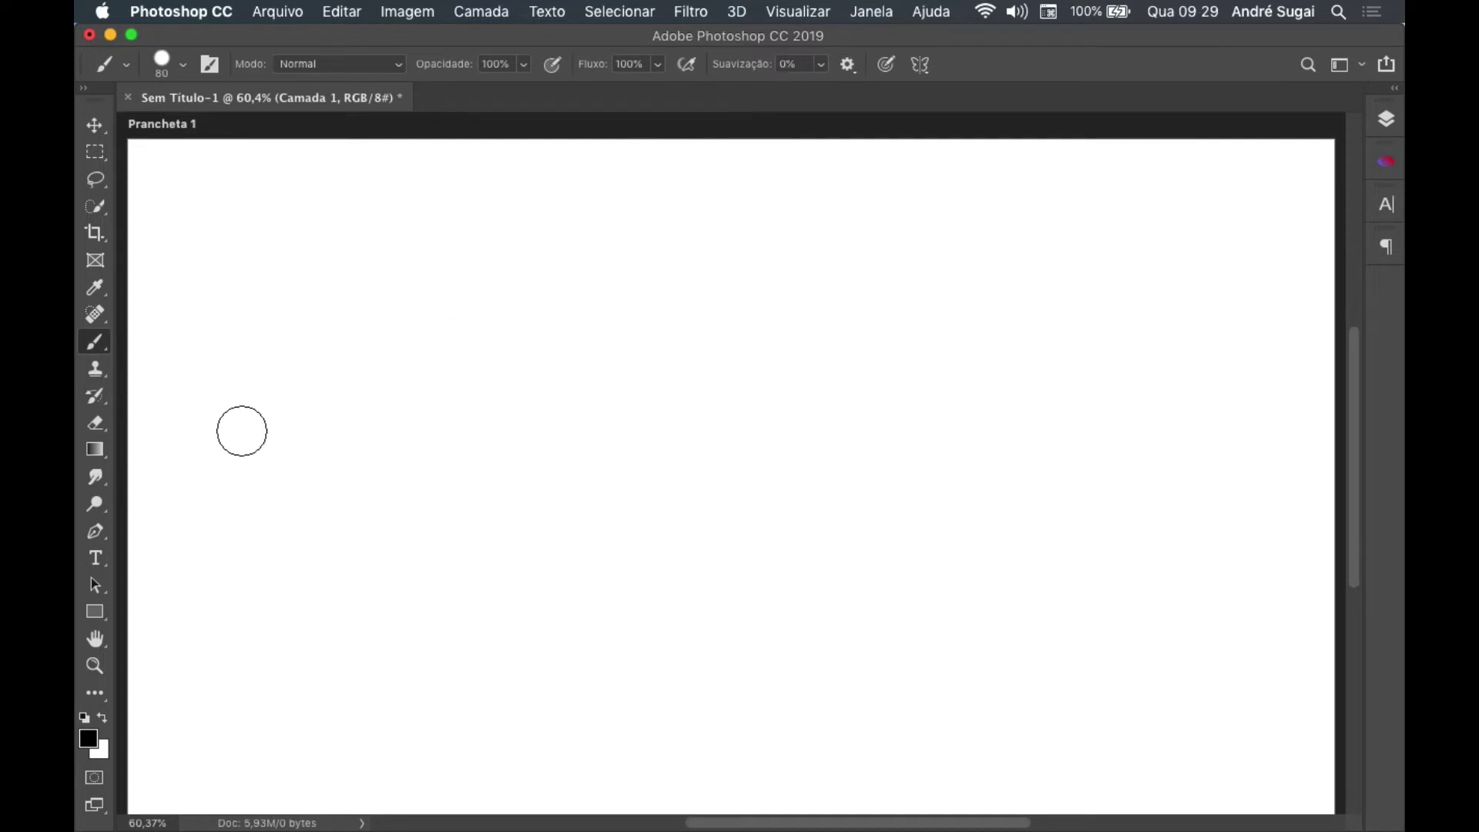
Paint one unsmoothed curved stroke at upper left, then raise stroke smoothing to 100%.
left_click_drag(241, 429, 508, 287)
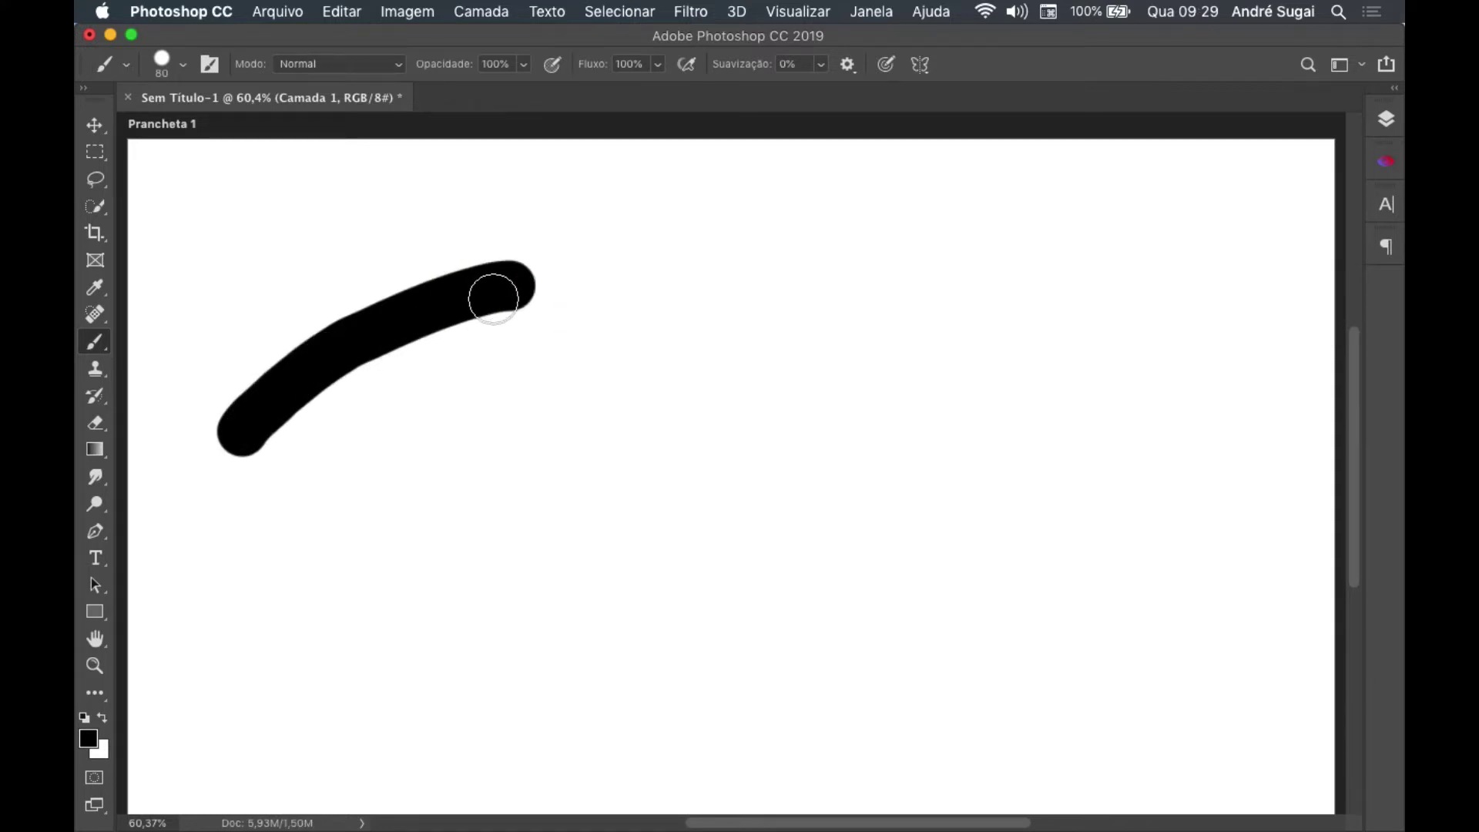
left_click(821, 64)
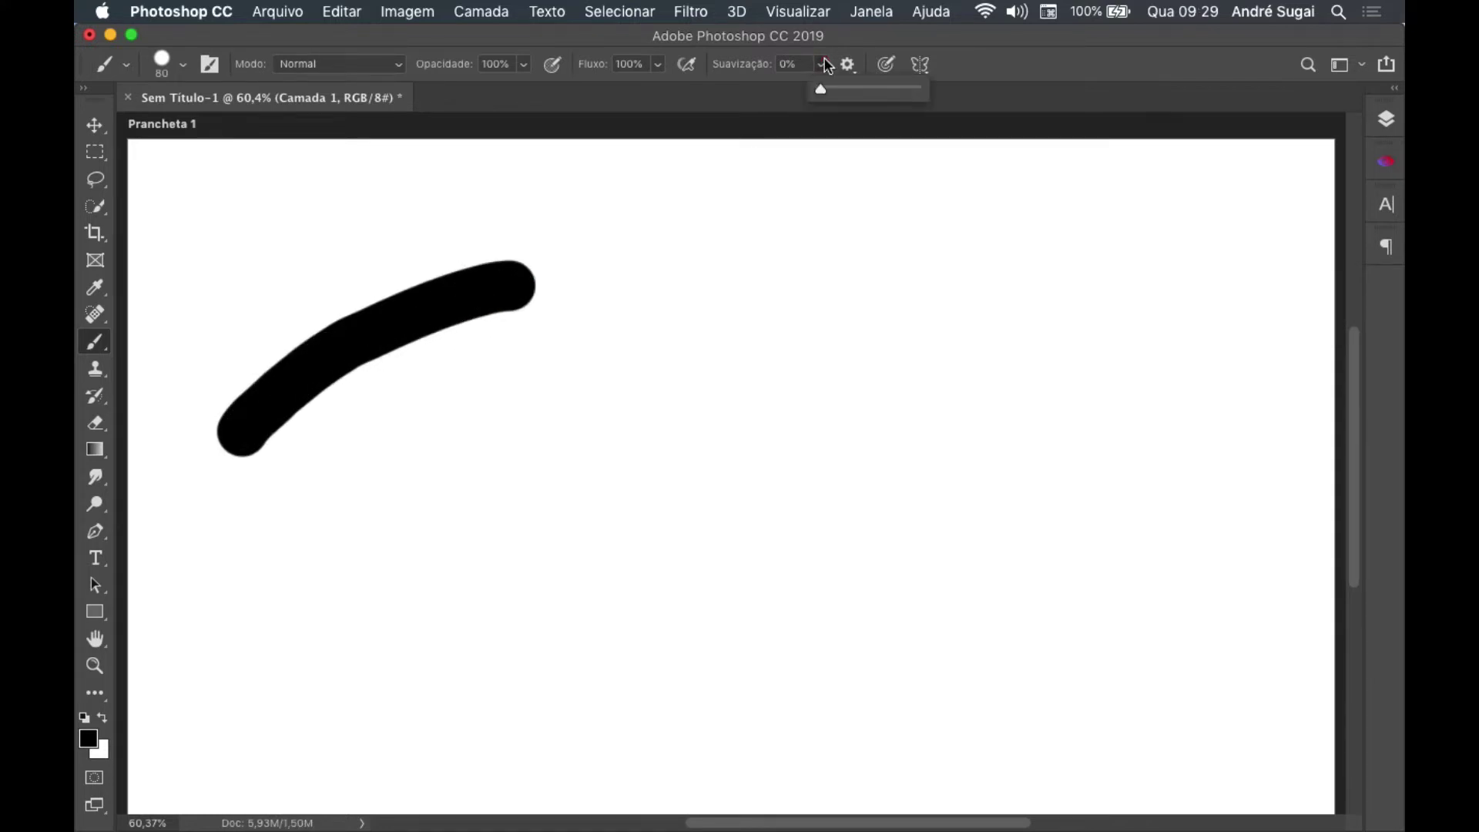
left_click_drag(817, 87, 940, 90)
left_click(901, 42)
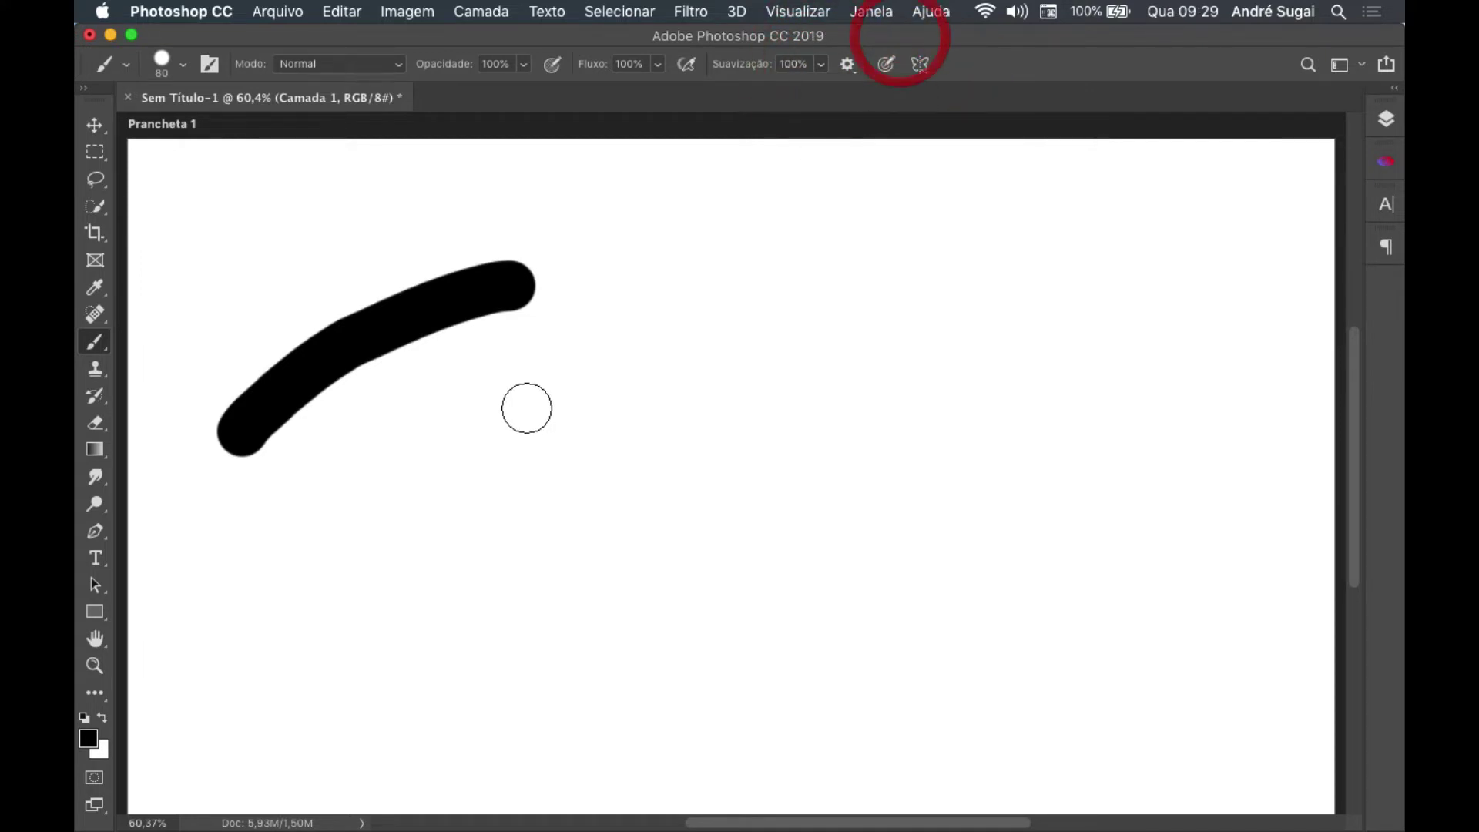
Paint three smoothed strokes across the middle, below it, and right of centre.
left_click_drag(518, 502, 865, 350)
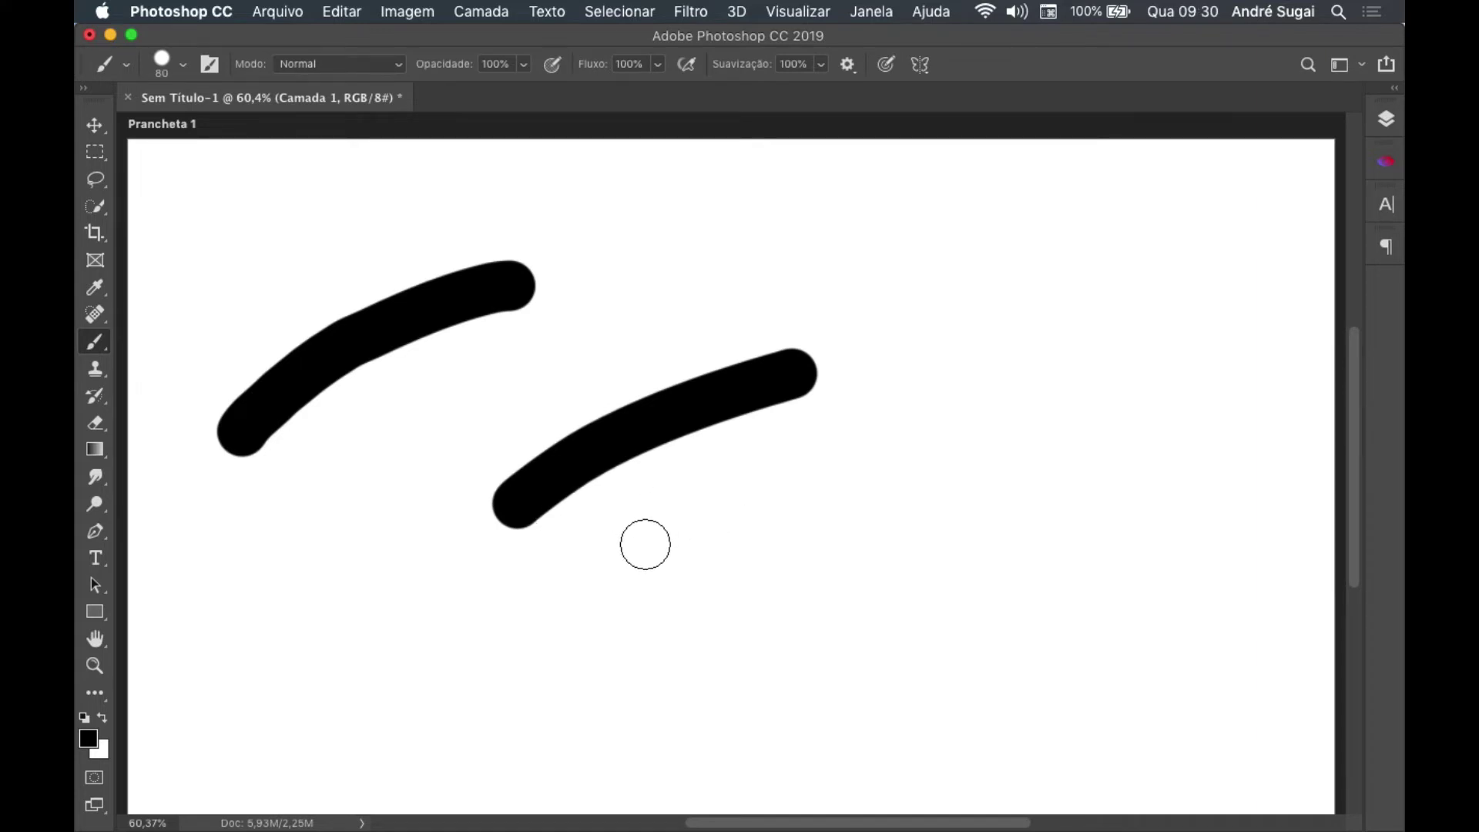
left_click_drag(643, 545, 929, 500)
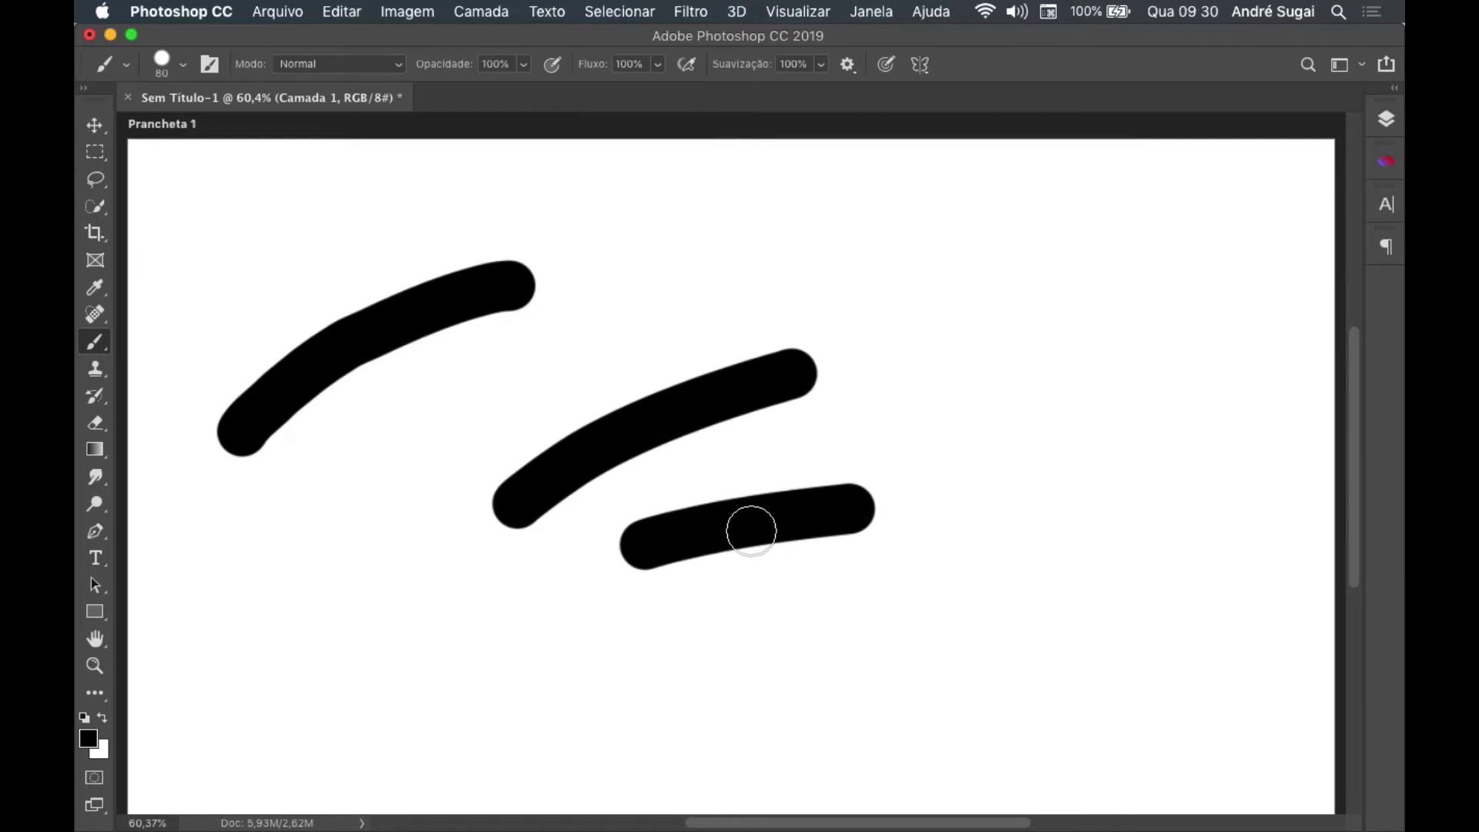
left_click(879, 418)
left_click_drag(1132, 406, 1132, 405)
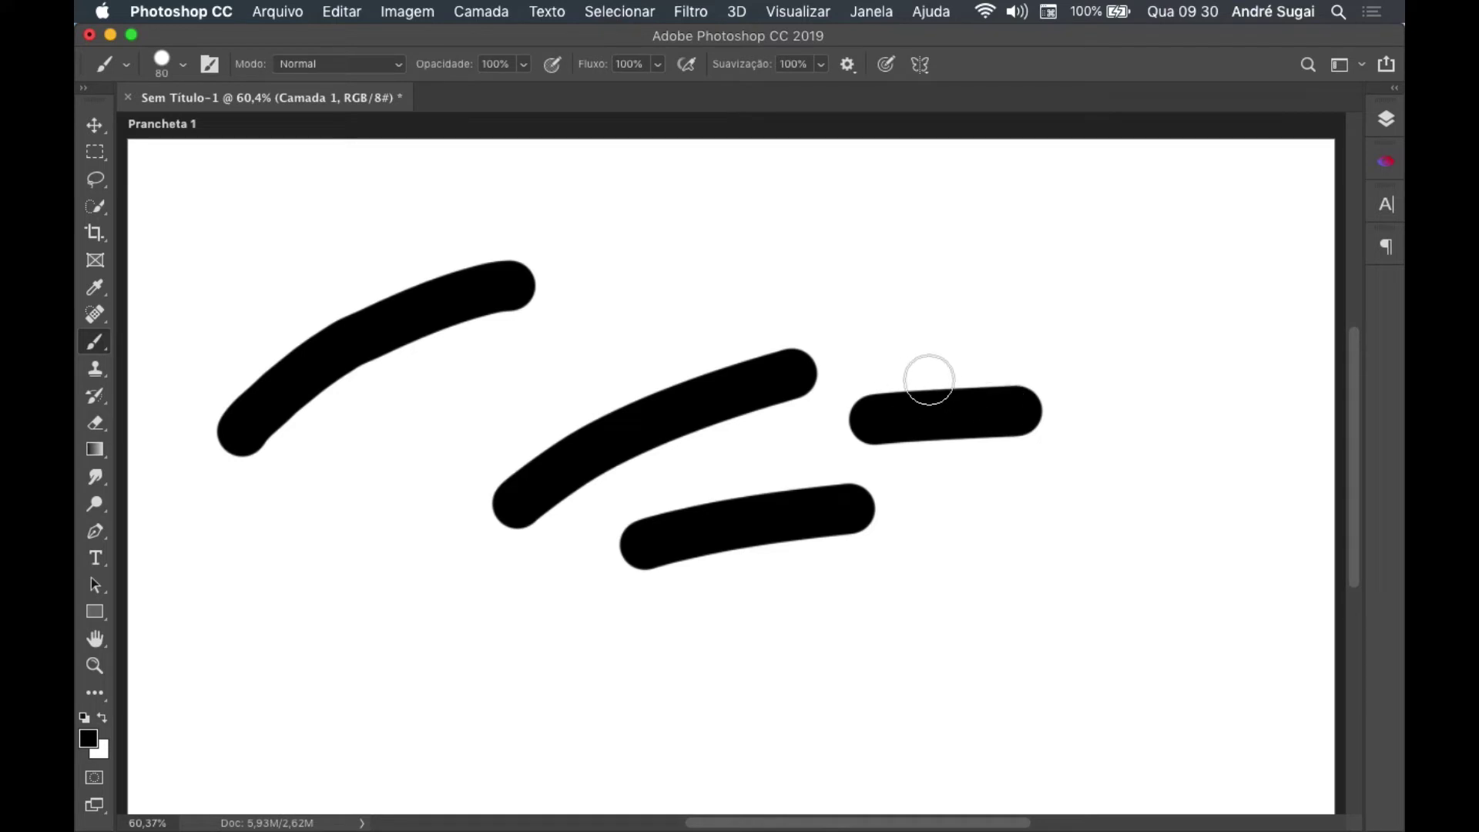
Set smoothing to 0%, then paint strokes at top centre, upper right, bottom centre and lower left.
left_click(822, 64)
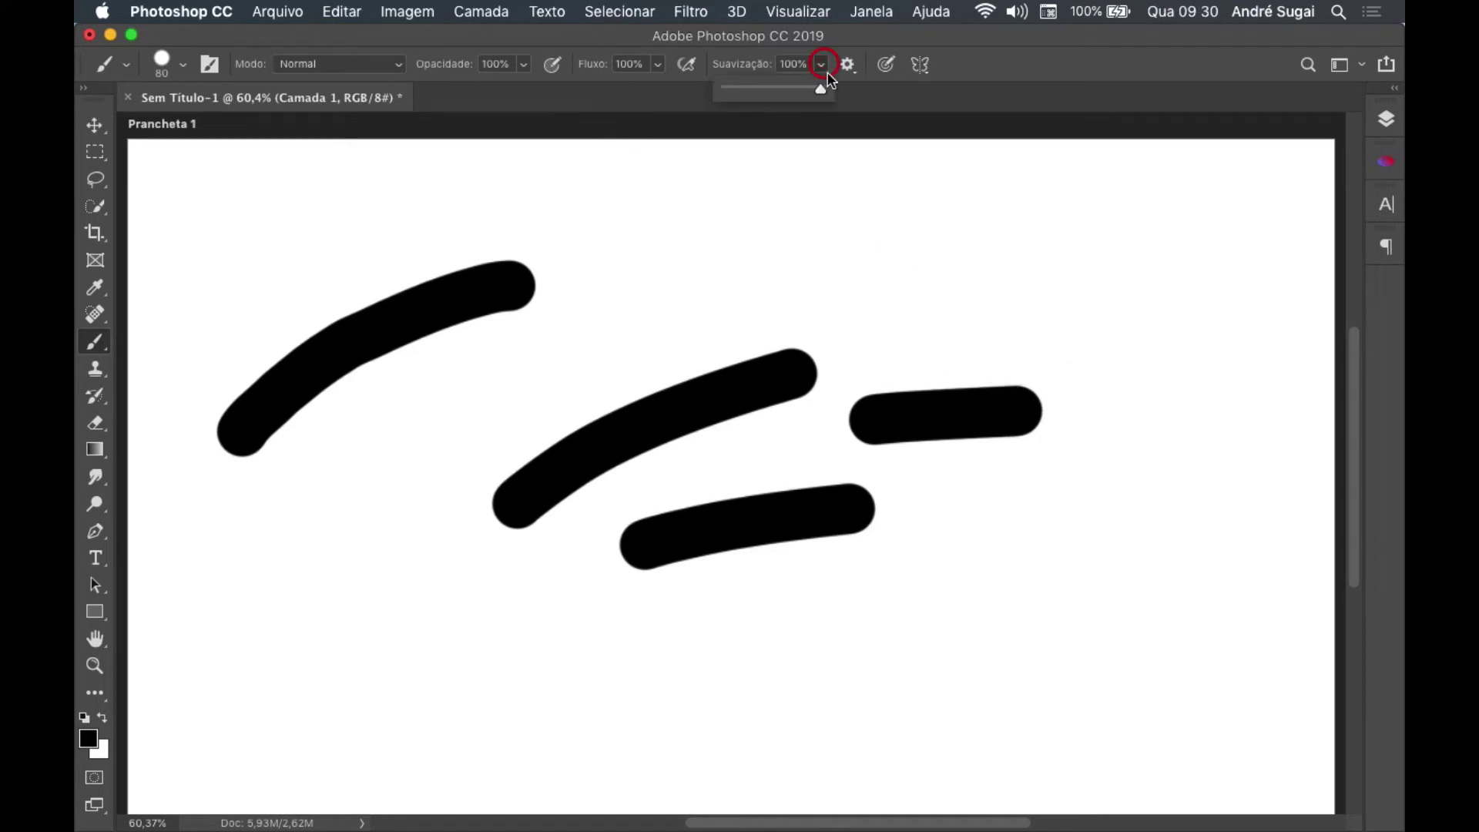
left_click_drag(821, 92, 693, 89)
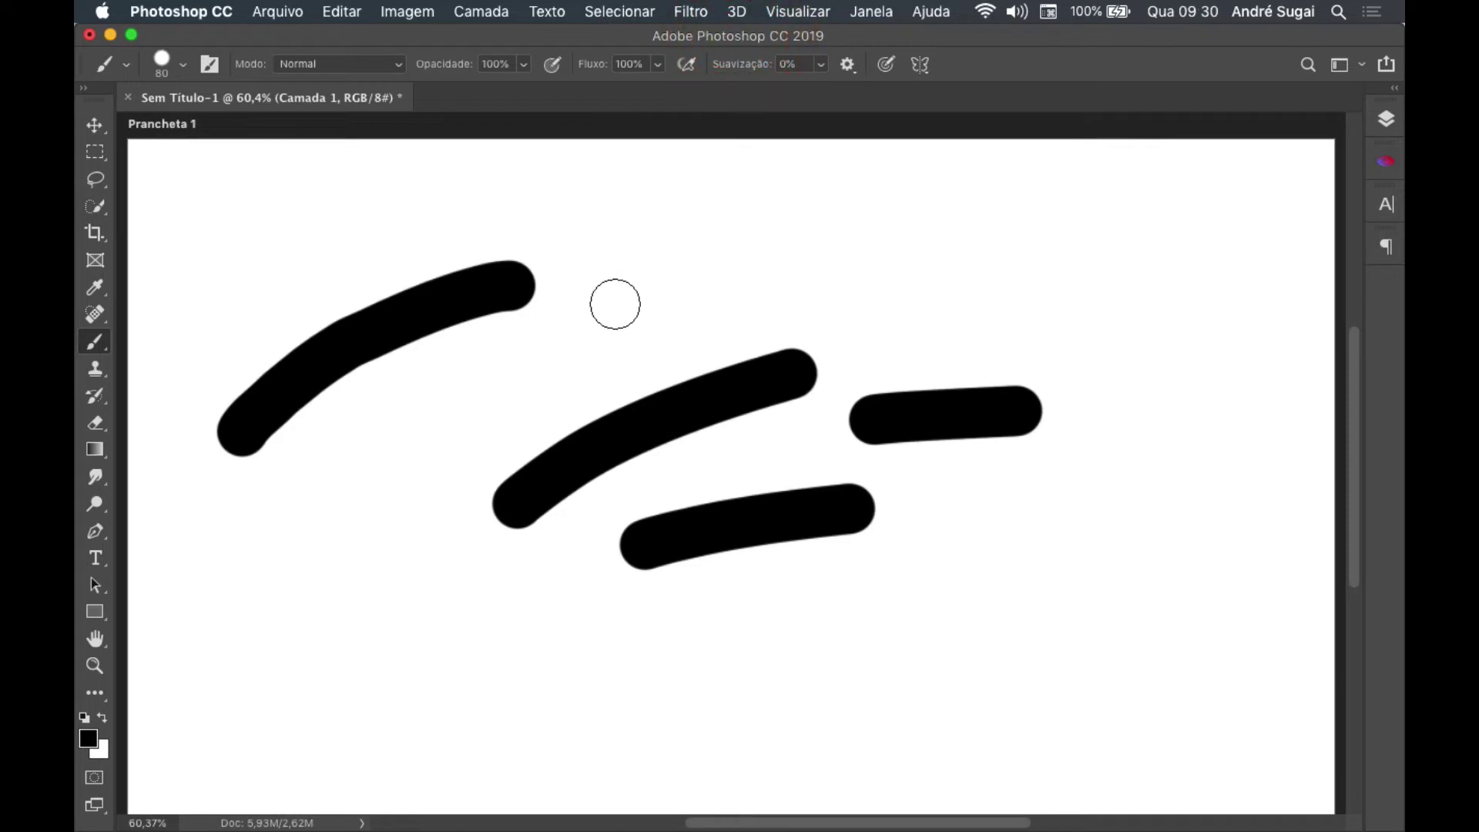
left_click_drag(624, 303, 839, 257)
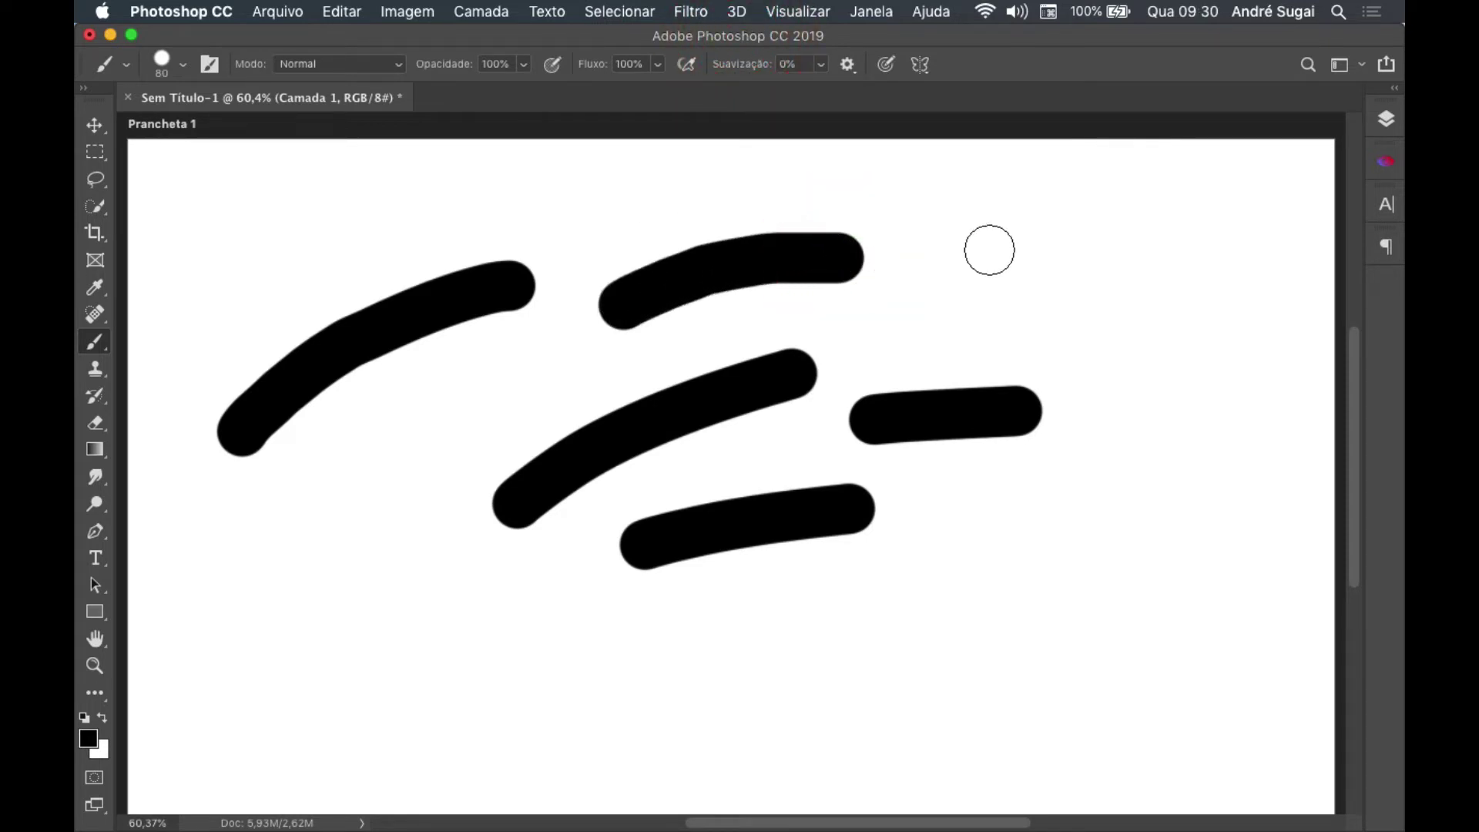
left_click_drag(896, 323, 1121, 307)
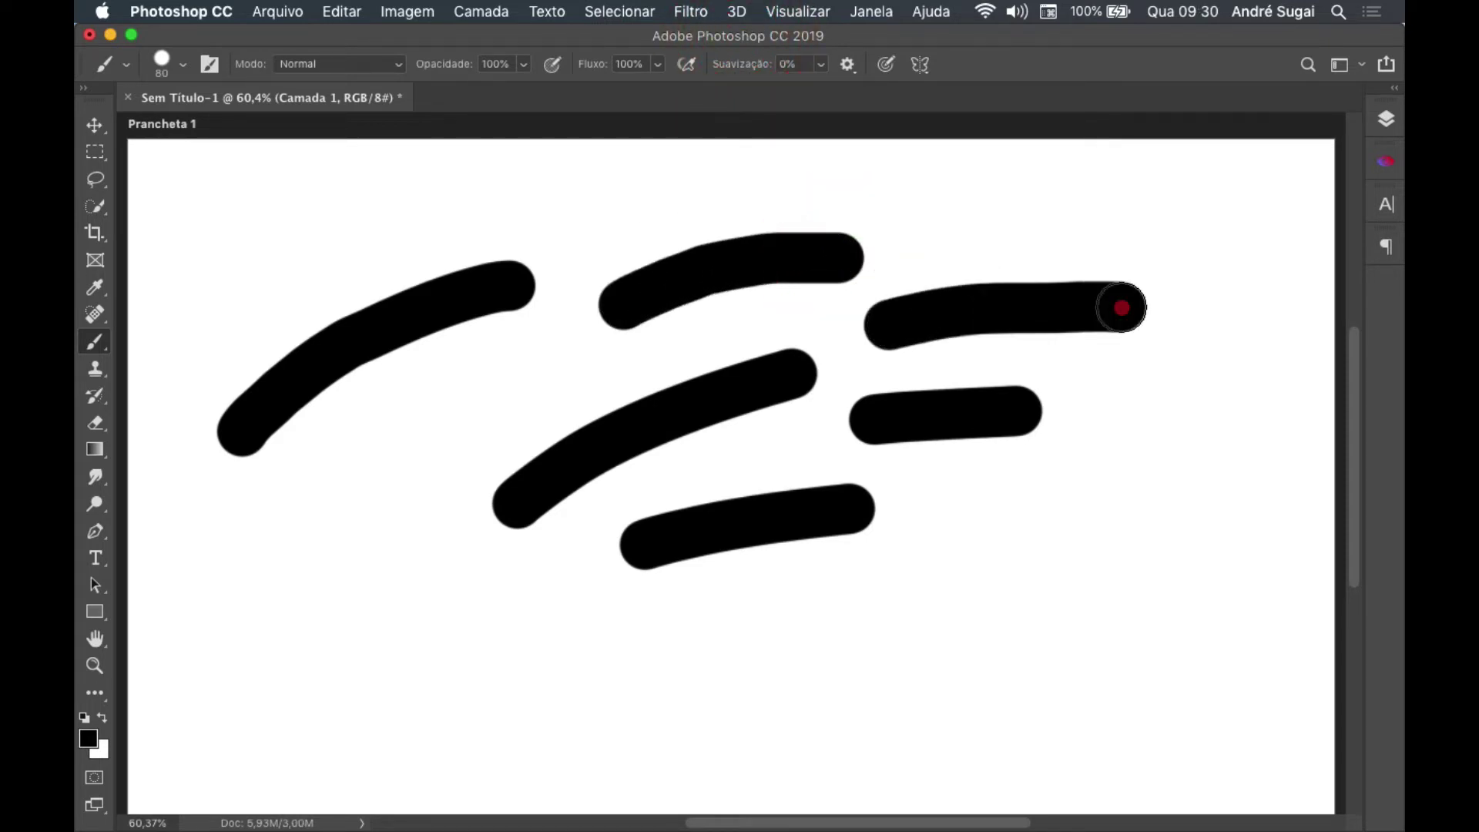
left_click_drag(591, 673, 848, 630)
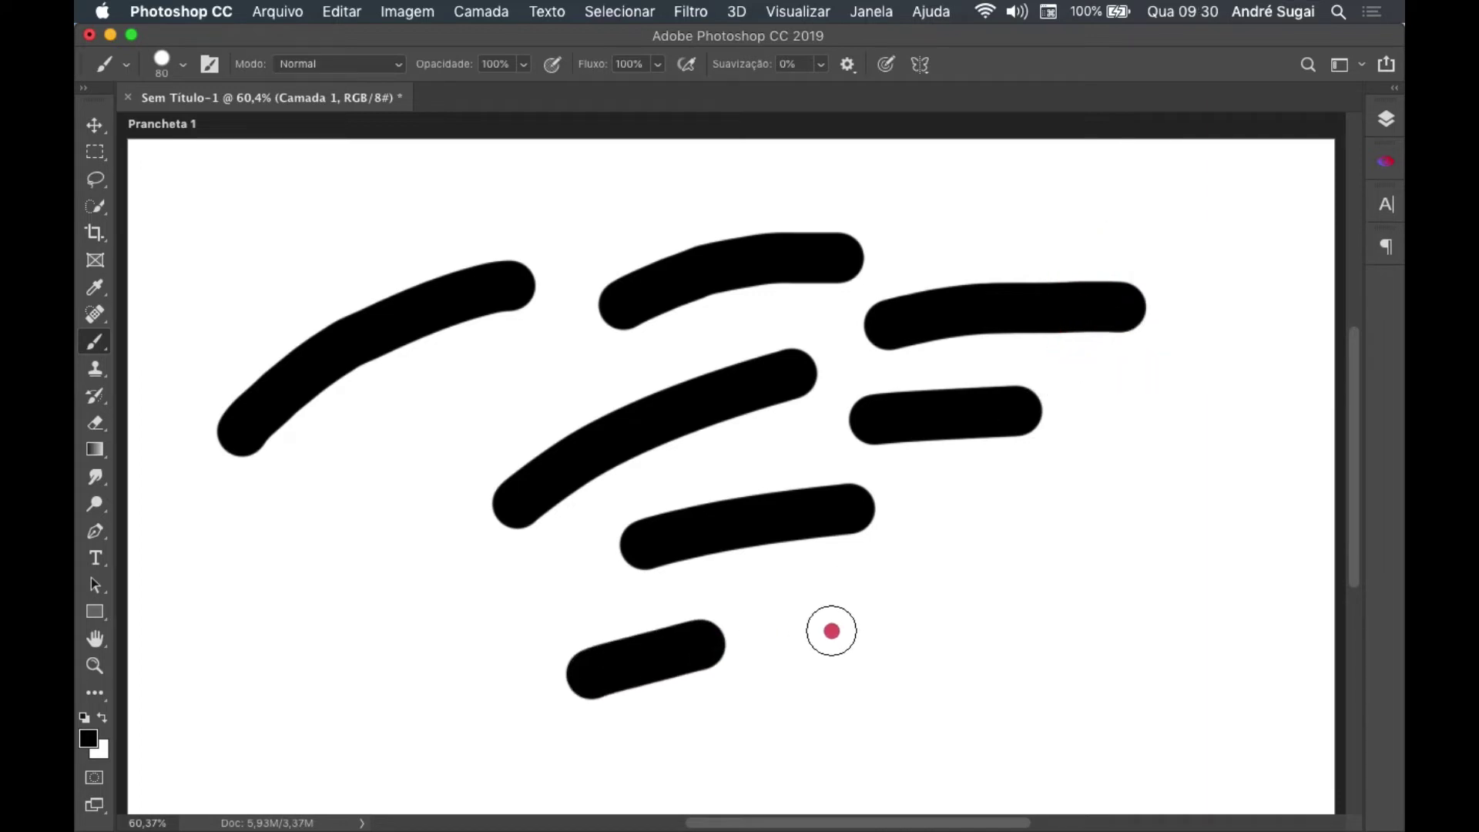
left_click_drag(218, 645, 424, 604)
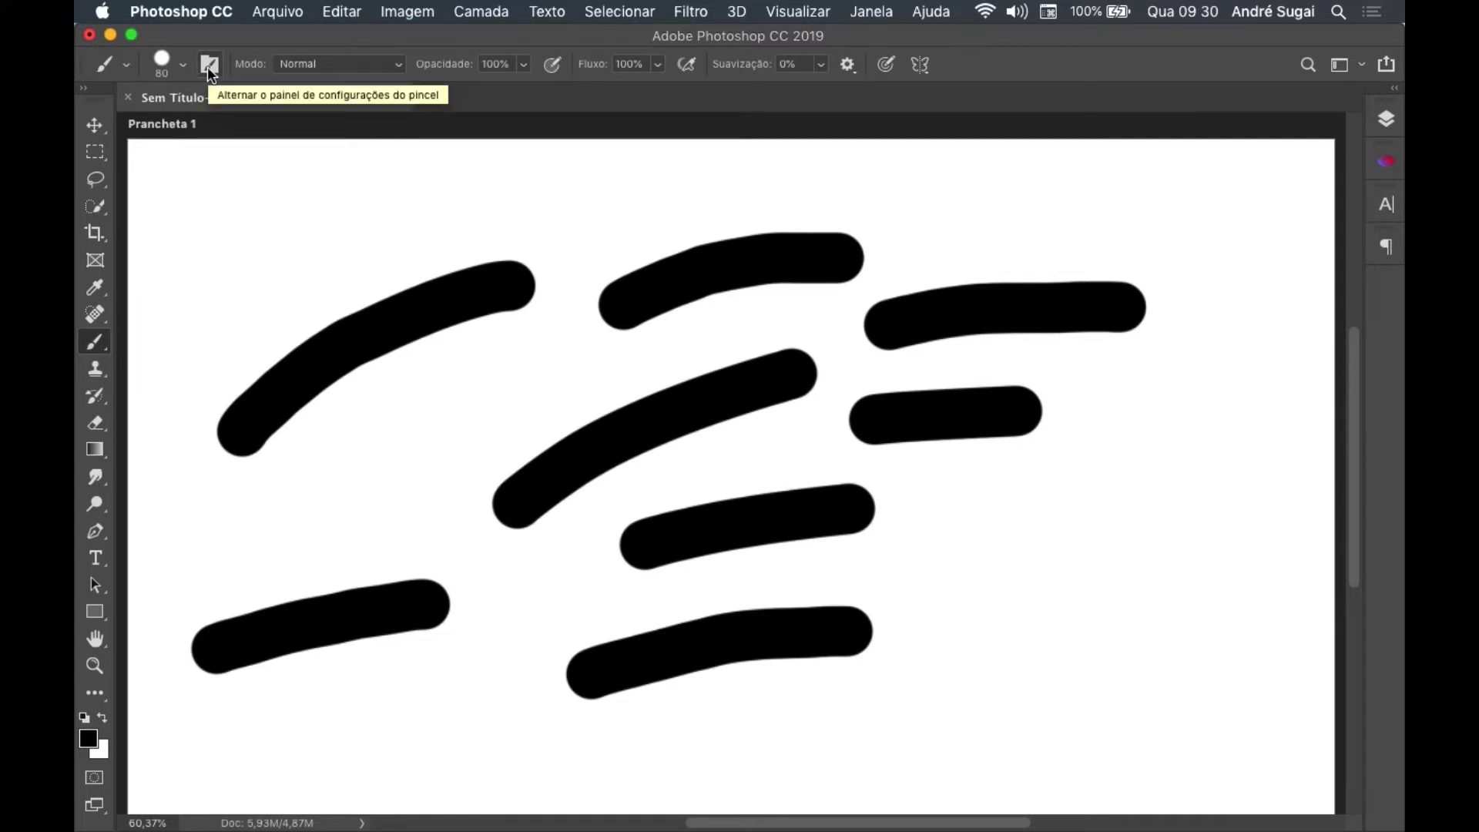
Show the Configurações do pincel panel and uncheck Suavidade to disable smoothing.
left_click(873, 12)
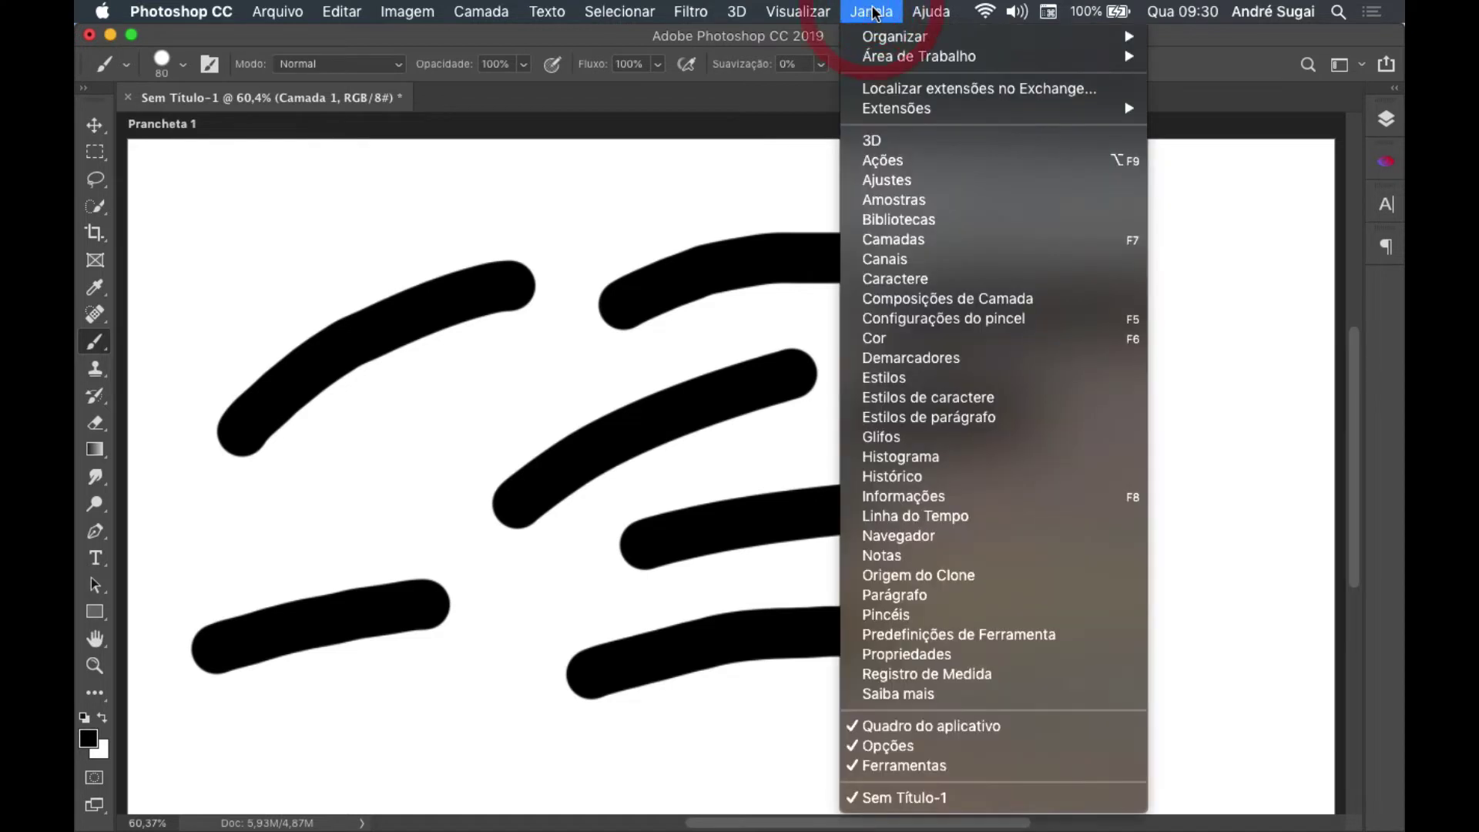
left_click(945, 319)
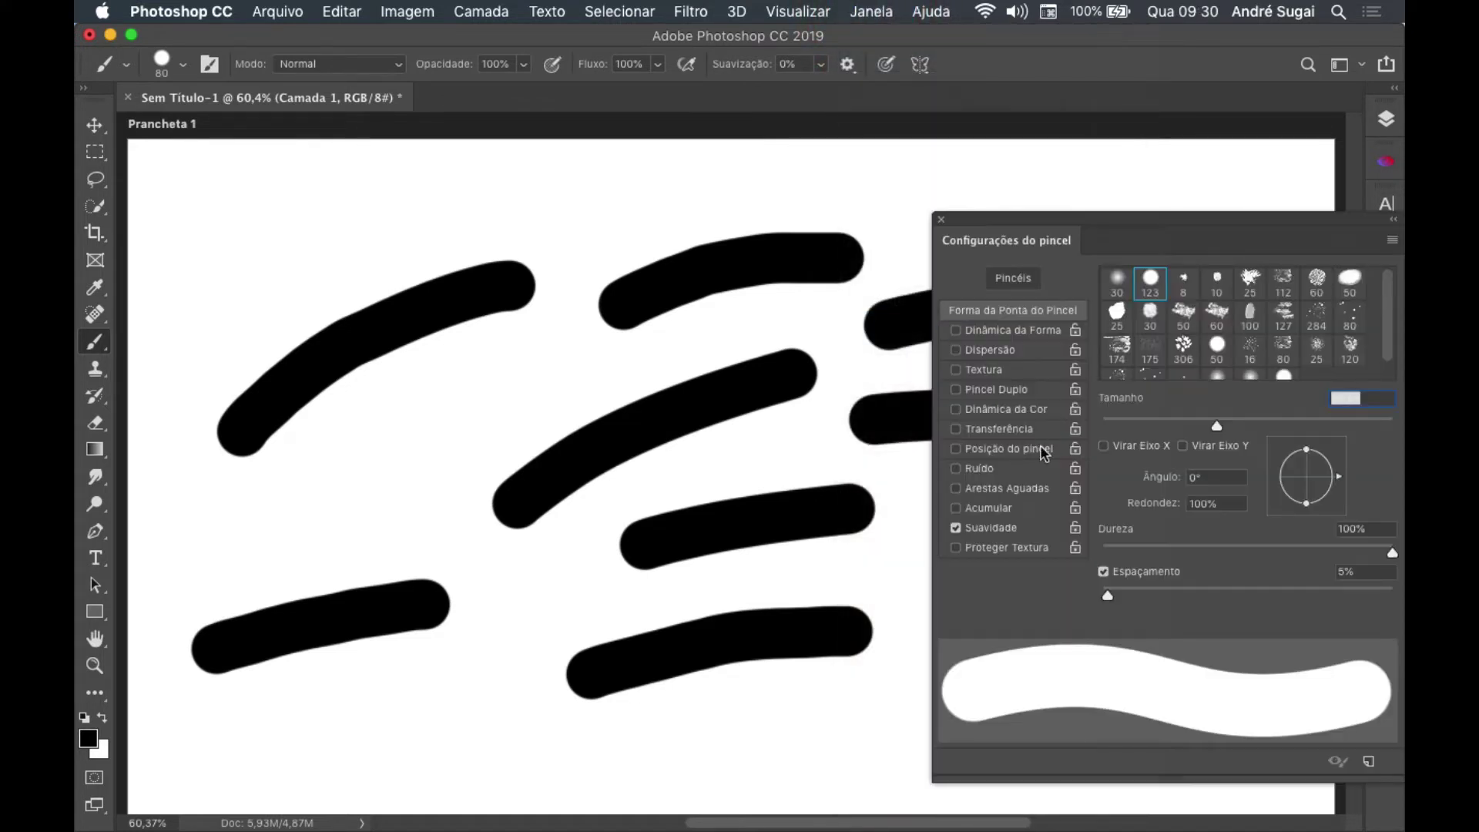
left_click(955, 527)
Paint a straight stroke at top left, a curved one left of centre, and one near the bottom.
left_click(220, 280)
left_click(457, 217, "shift")
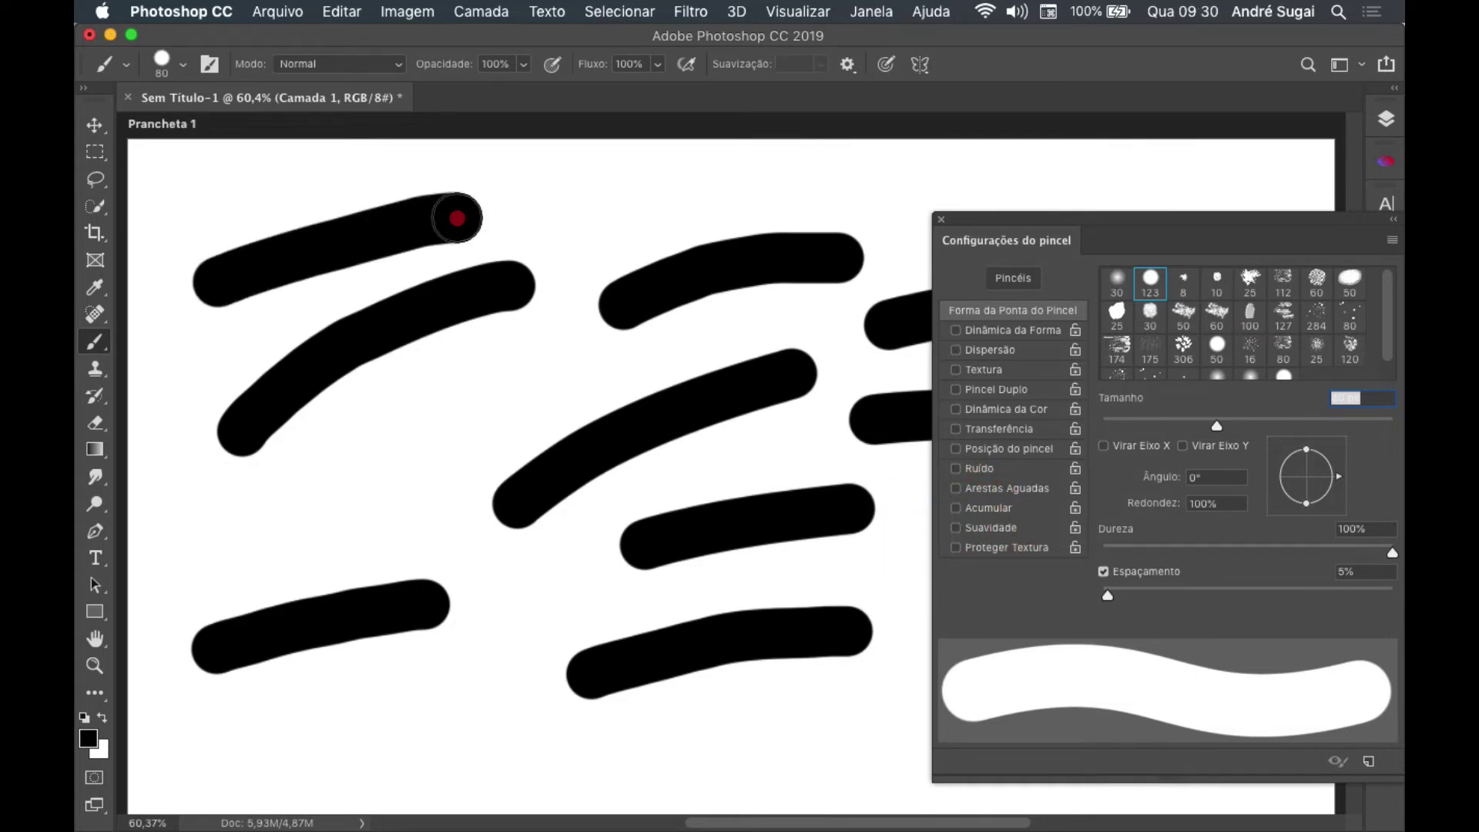
left_click_drag(434, 438, 486, 422)
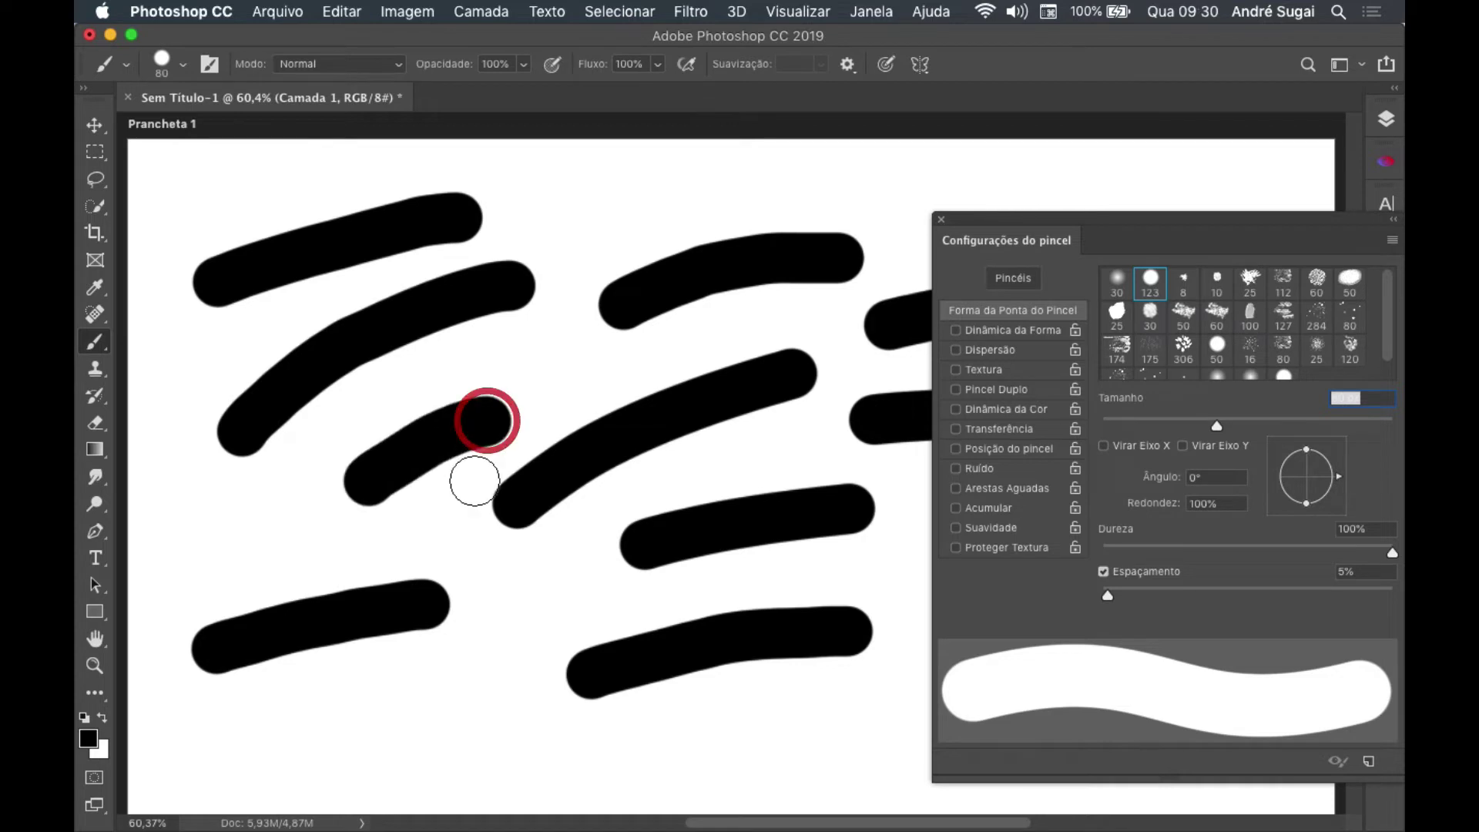
left_click(383, 730)
left_click(500, 716, "shift")
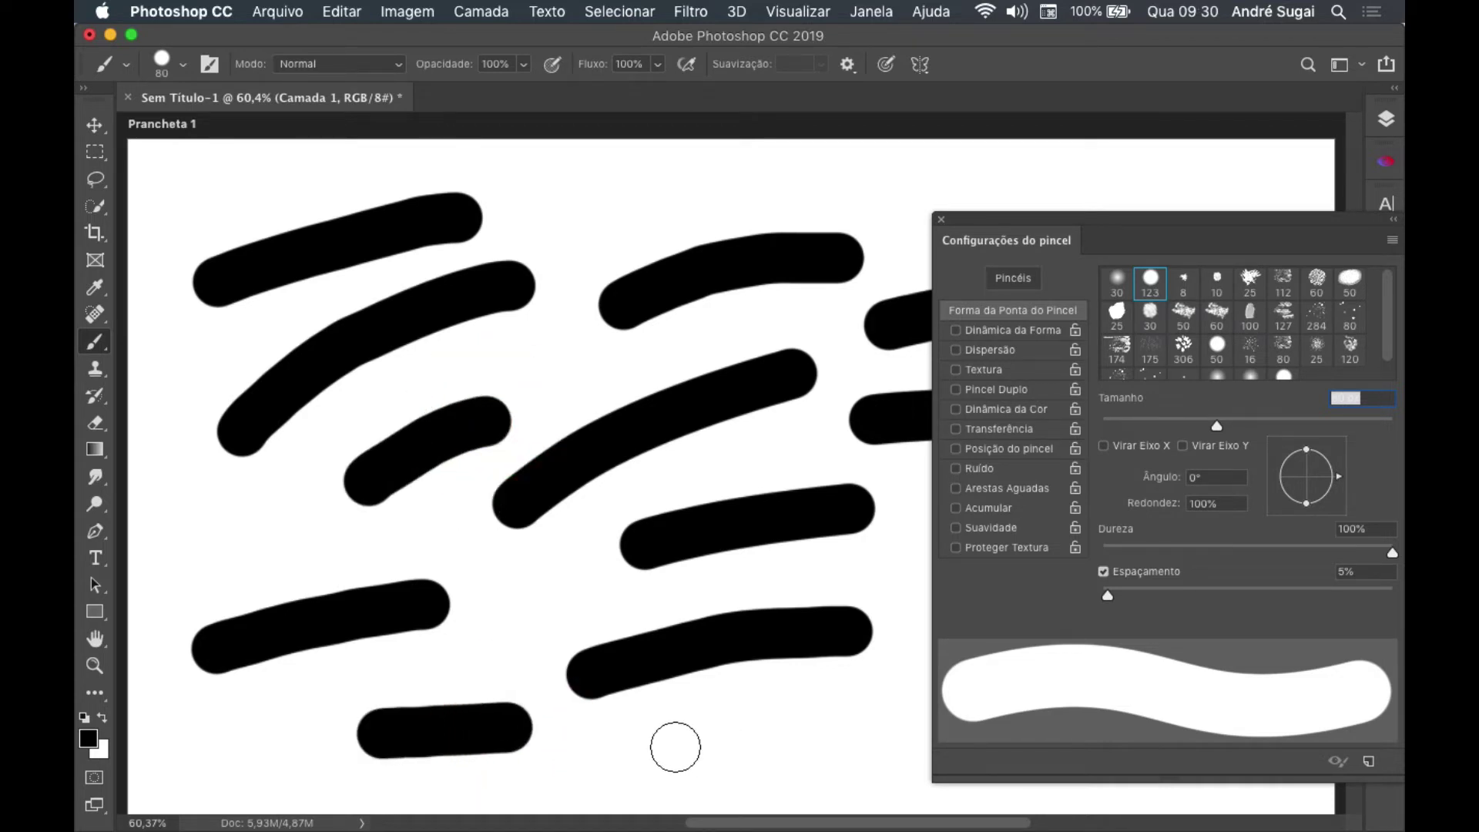
Paint short strokes at bottom centre, top centre, top right and the top-left corner.
left_click_drag(660, 736, 779, 703)
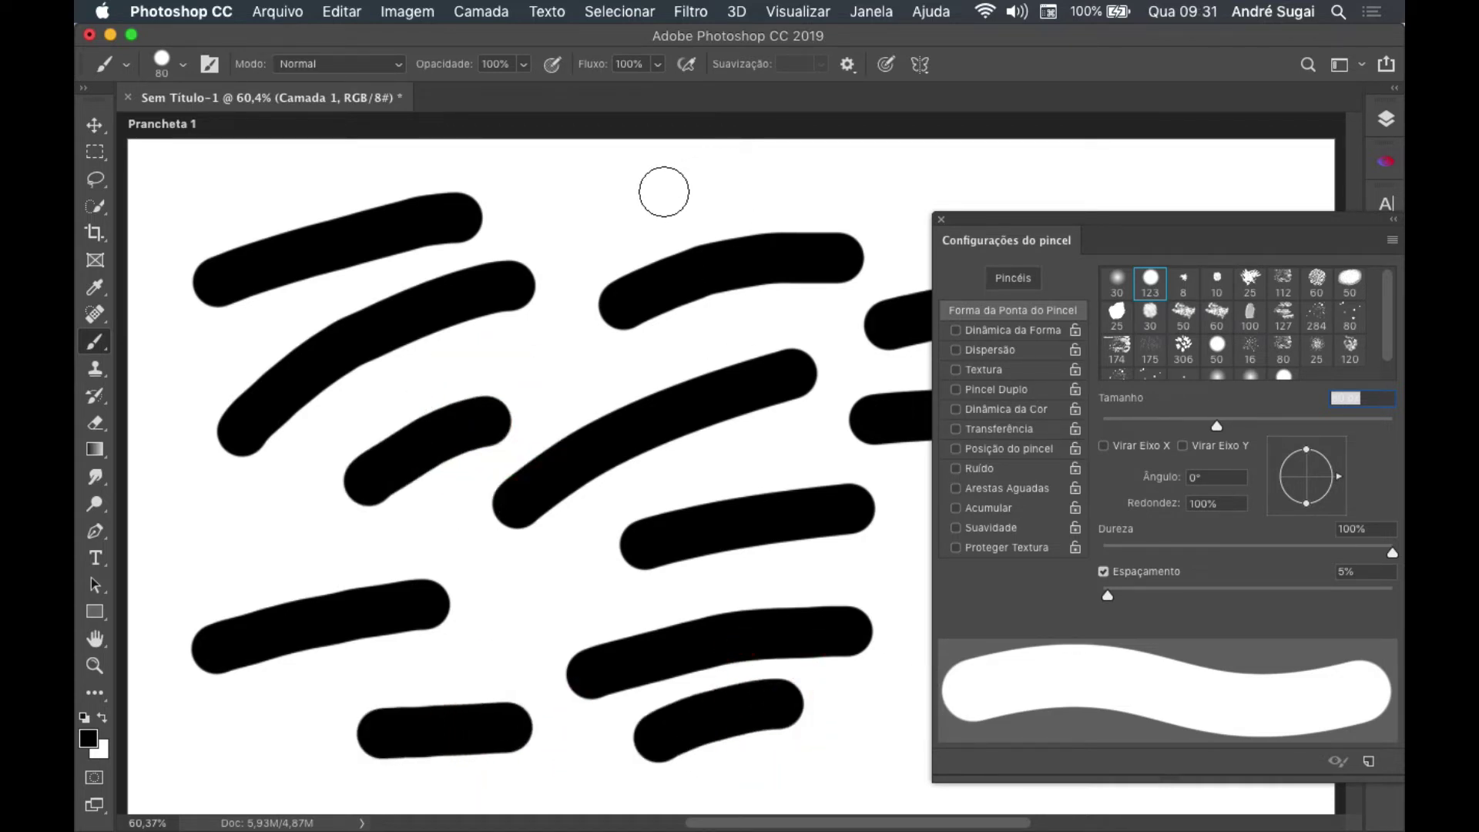
left_click_drag(664, 190, 771, 177)
left_click_drag(998, 171, 1091, 171)
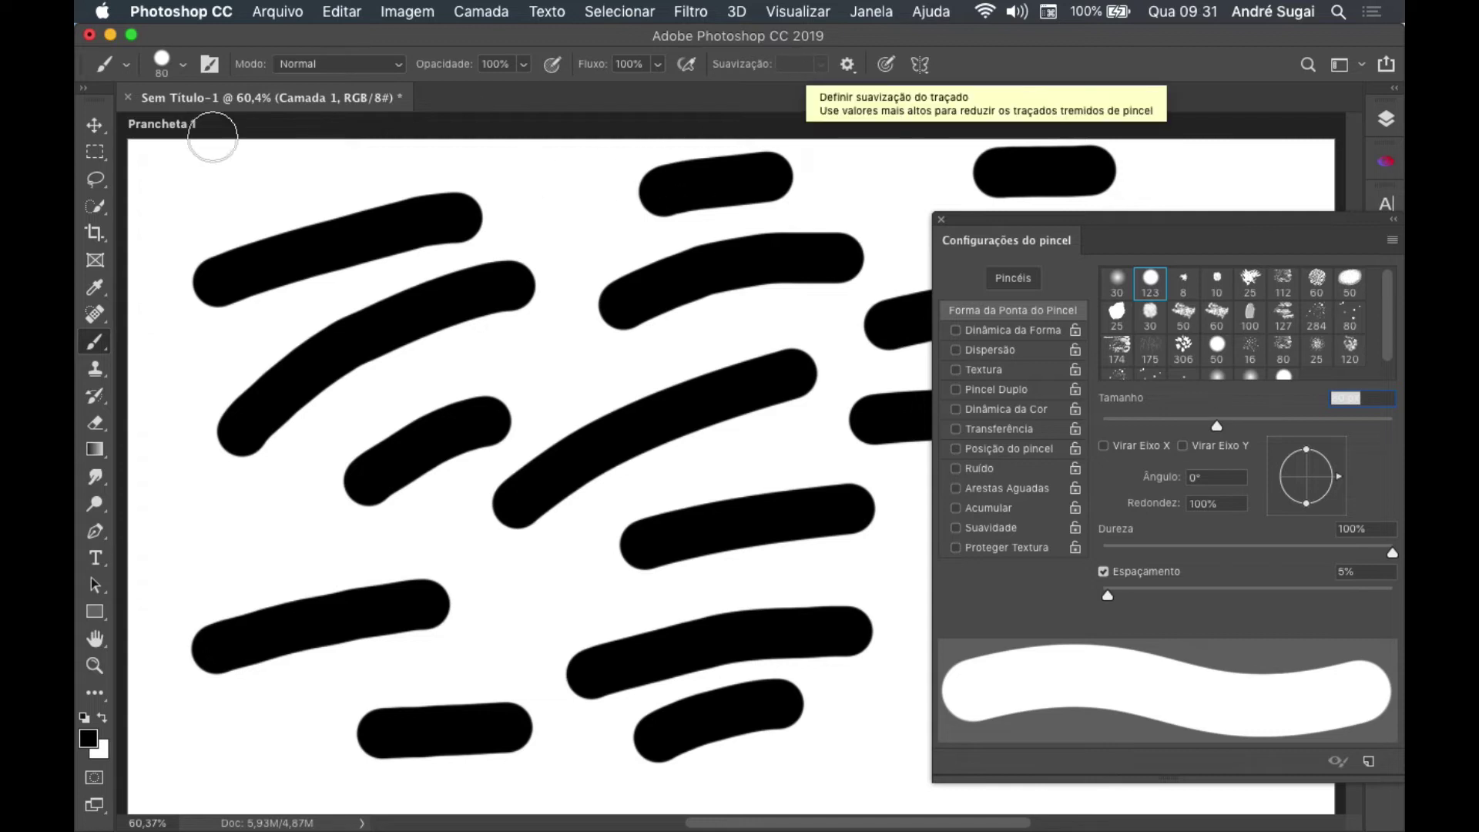
left_click_drag(202, 194, 274, 180)
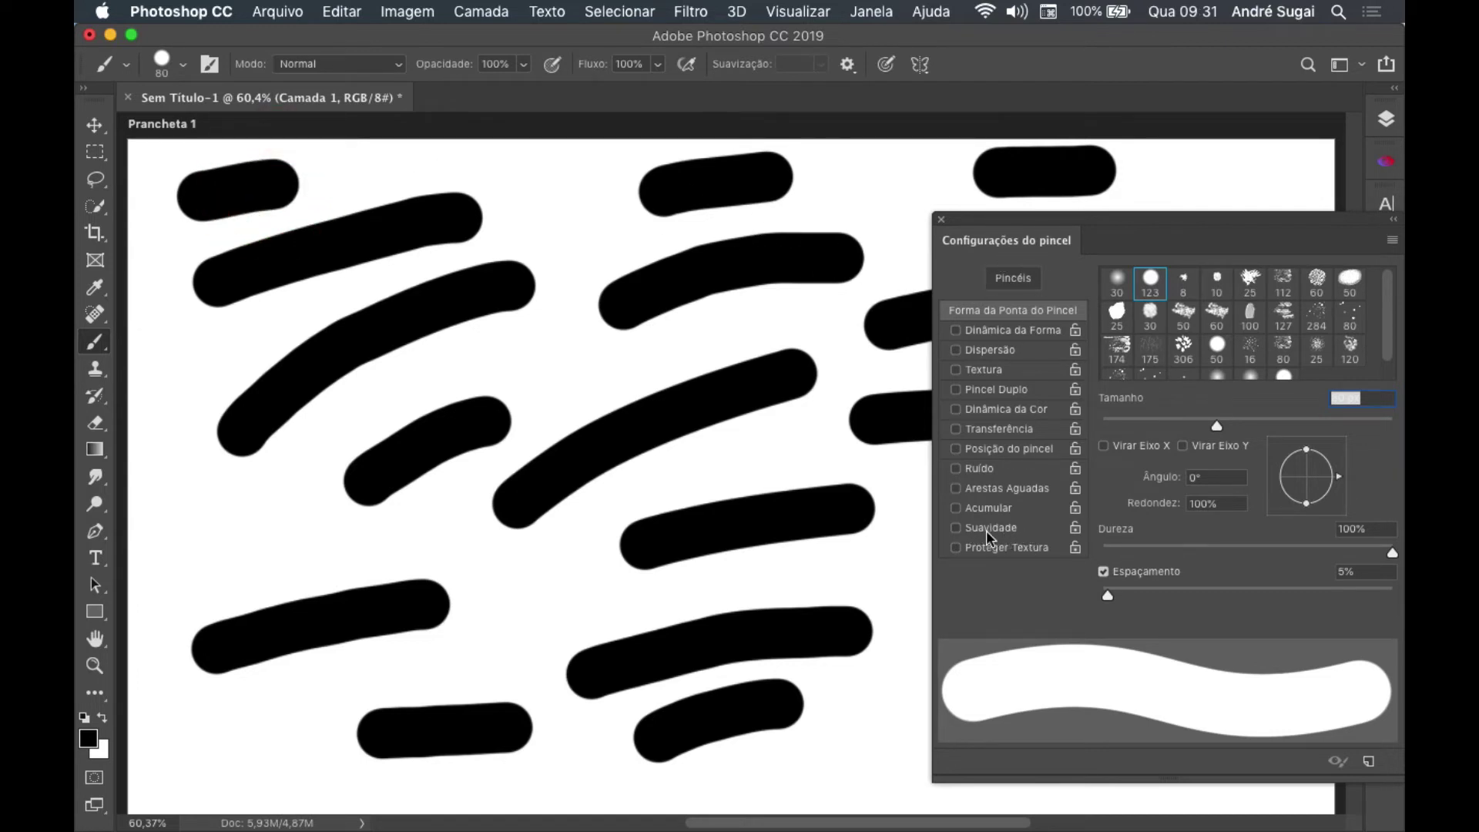
Re-enable Suavidade in Brush Settings and paint a curved stroke right of centre.
left_click(941, 221)
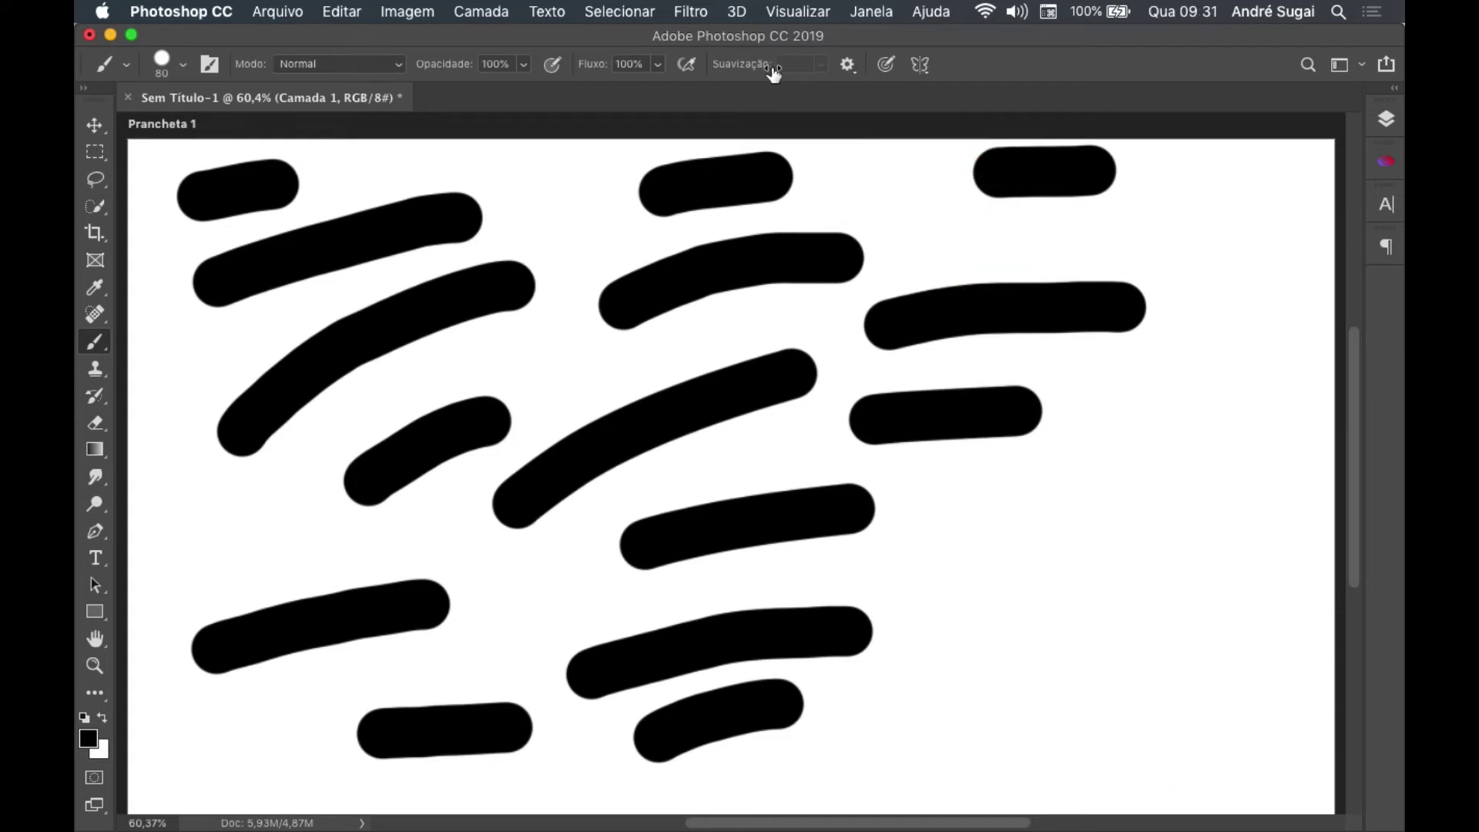
left_click(794, 66)
left_click(208, 65)
left_click(955, 526)
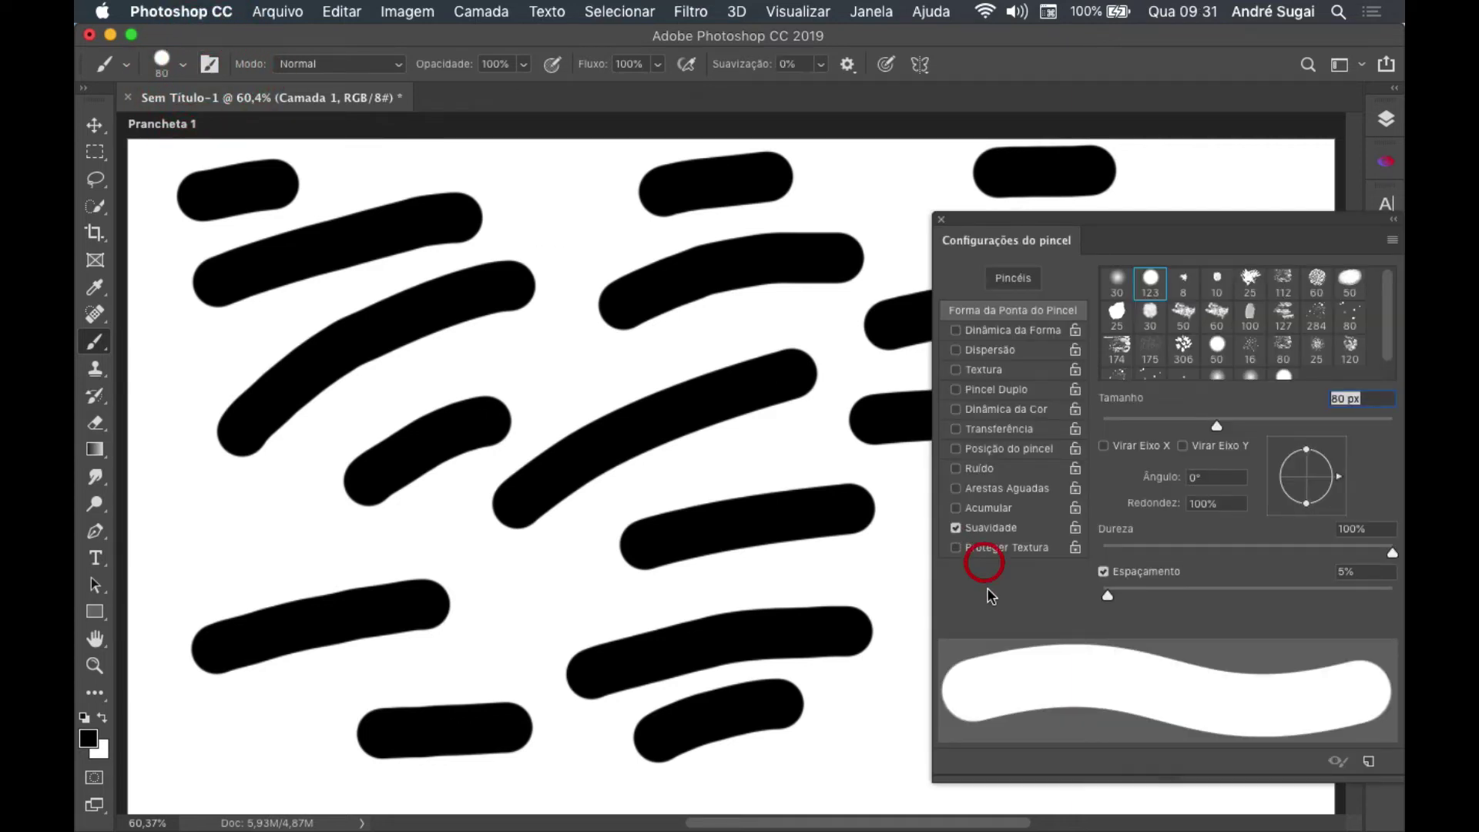
left_click(940, 219)
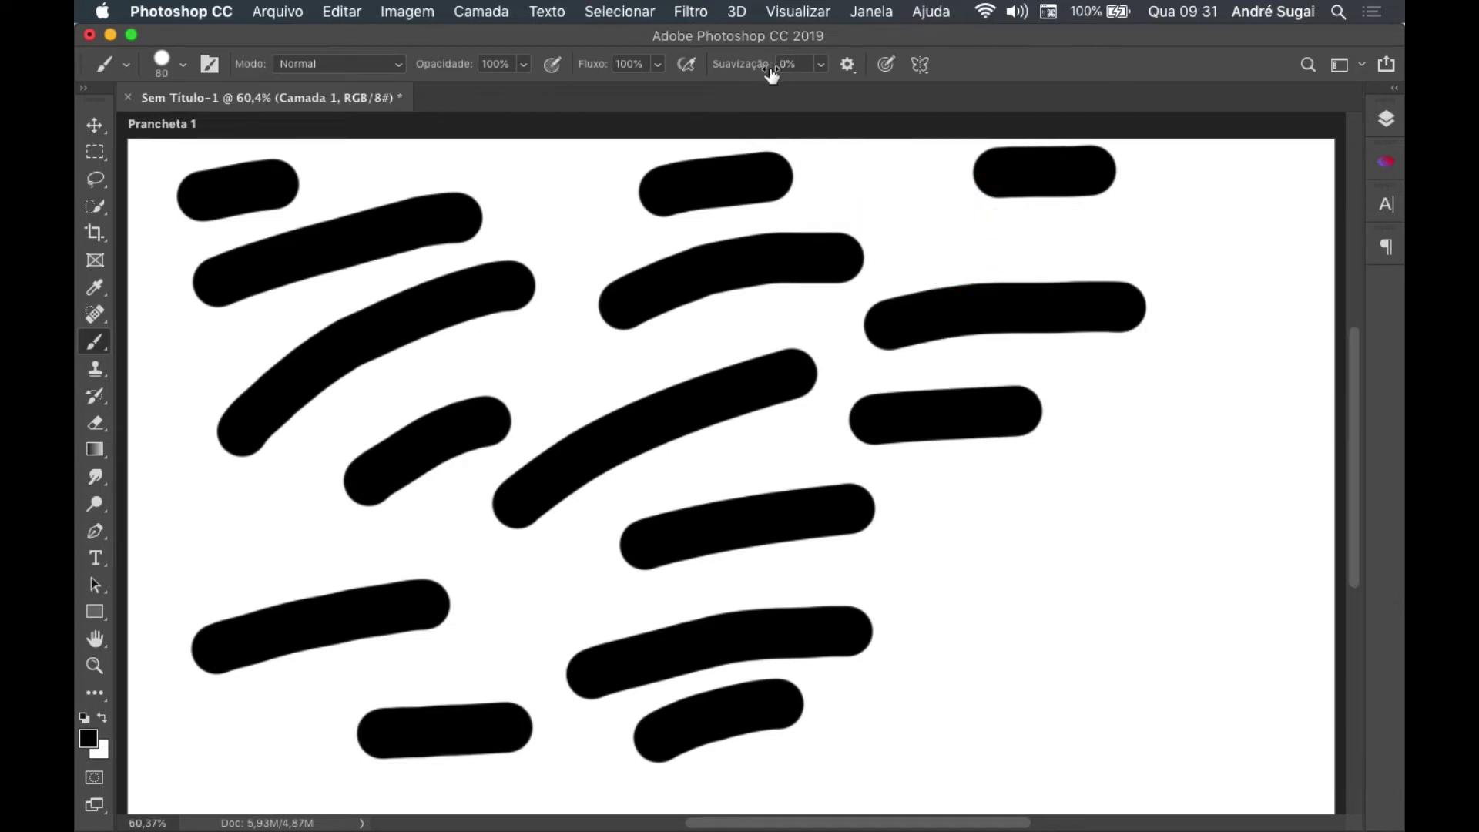
left_click_drag(959, 582, 1094, 537)
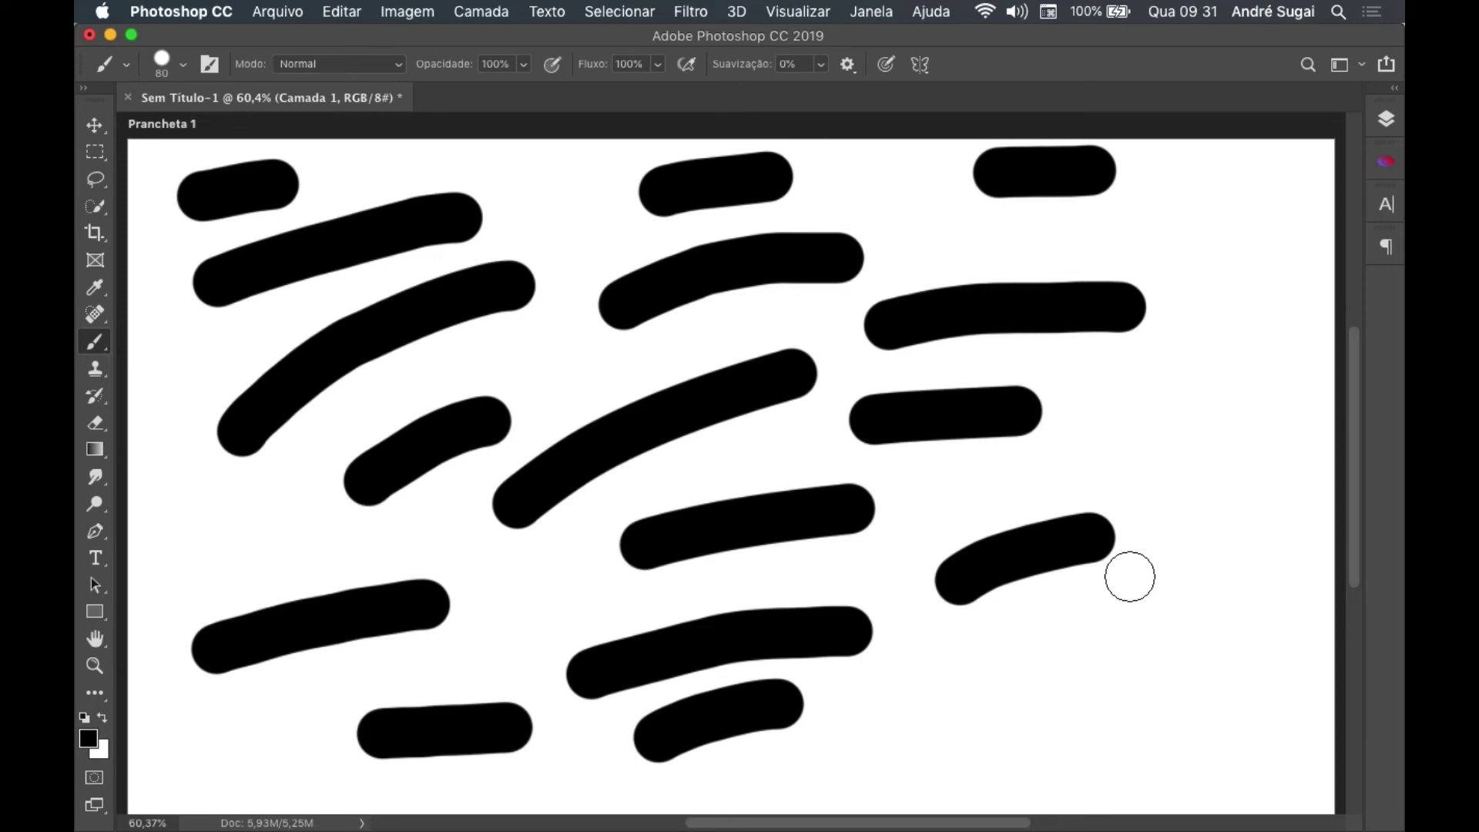
Select the whole canvas, delete every stroke, and deselect.
key("ctrl+a")
key("BackSpace")
key("ctrl+d")
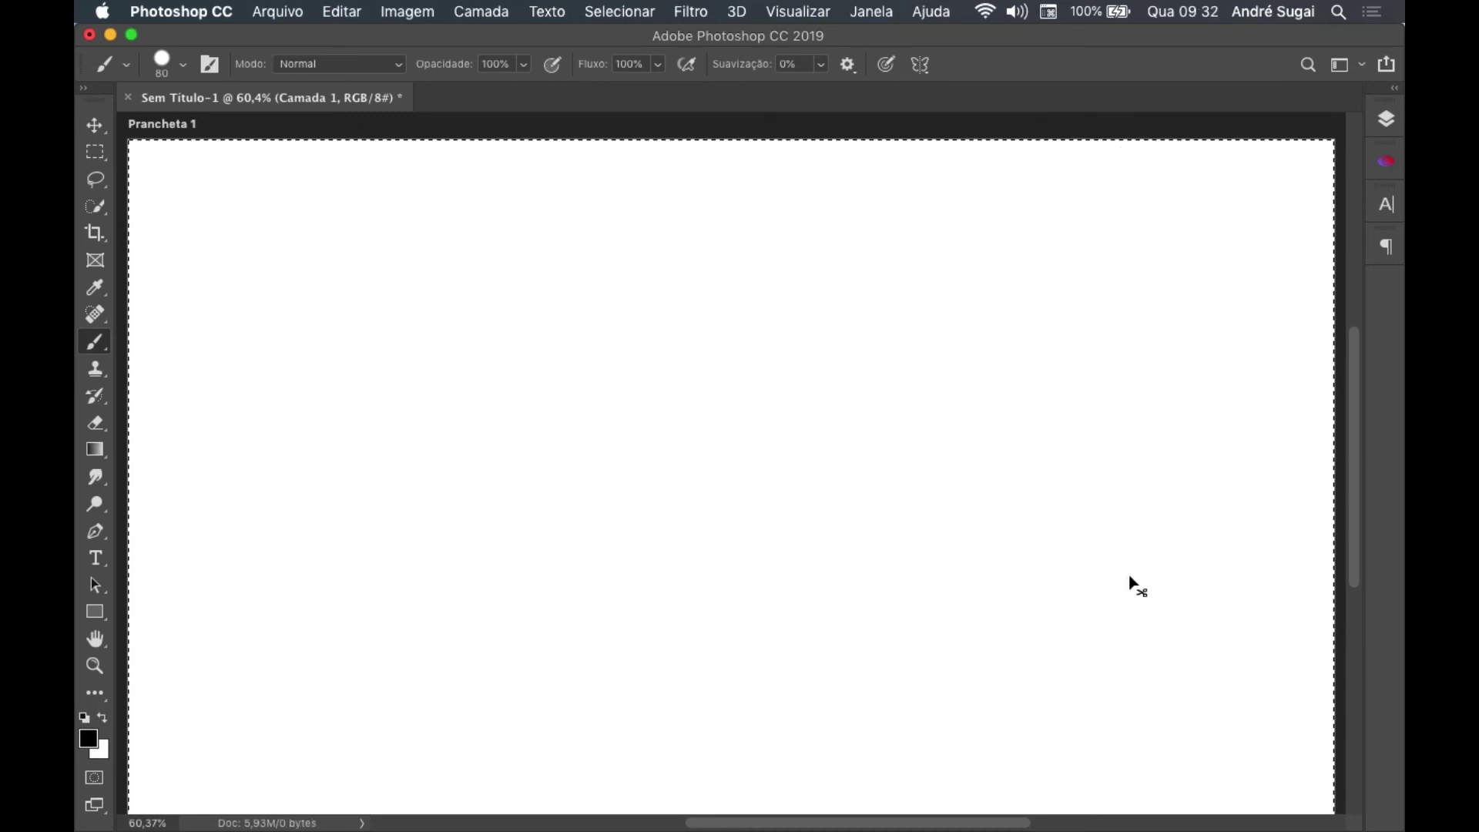